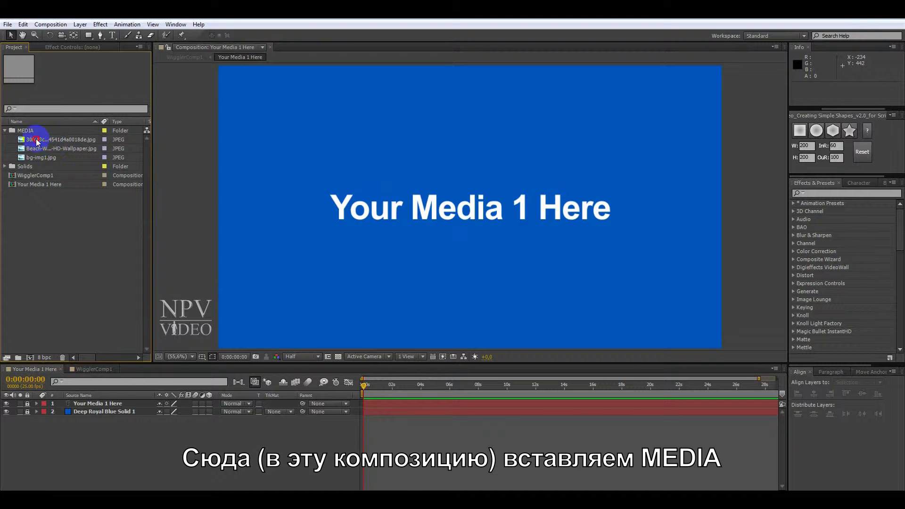
# - Add the carriage image whose file name starts with 30fc43c from the MEDIA folder as the top layer of Your Media 1 Here
pyautogui.click(37, 149)
pyautogui.click(37, 158)
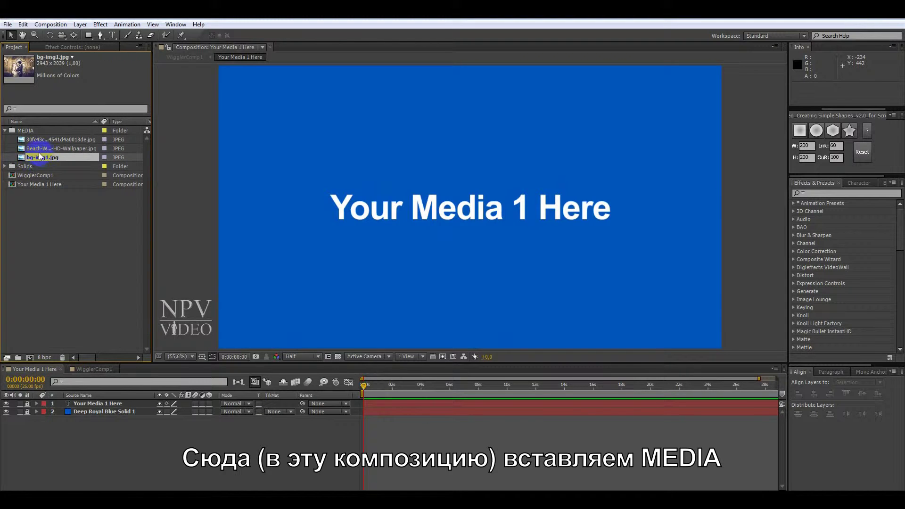
pyautogui.click(54, 149)
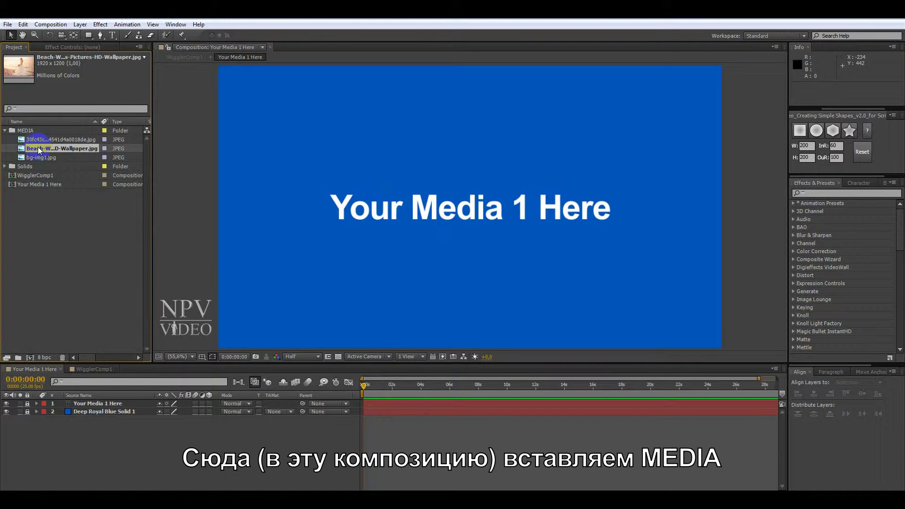
pyautogui.click(36, 141)
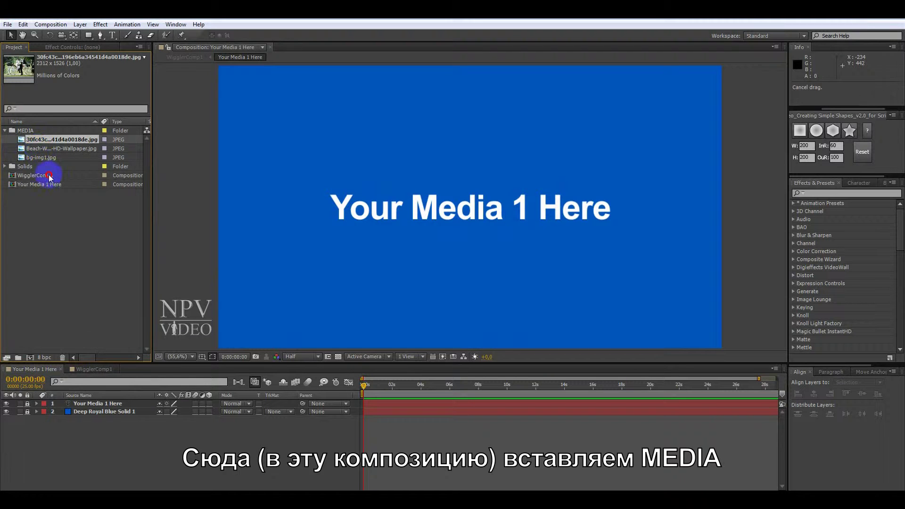
pyautogui.moveTo(93, 379); pyautogui.dragTo(93, 401)
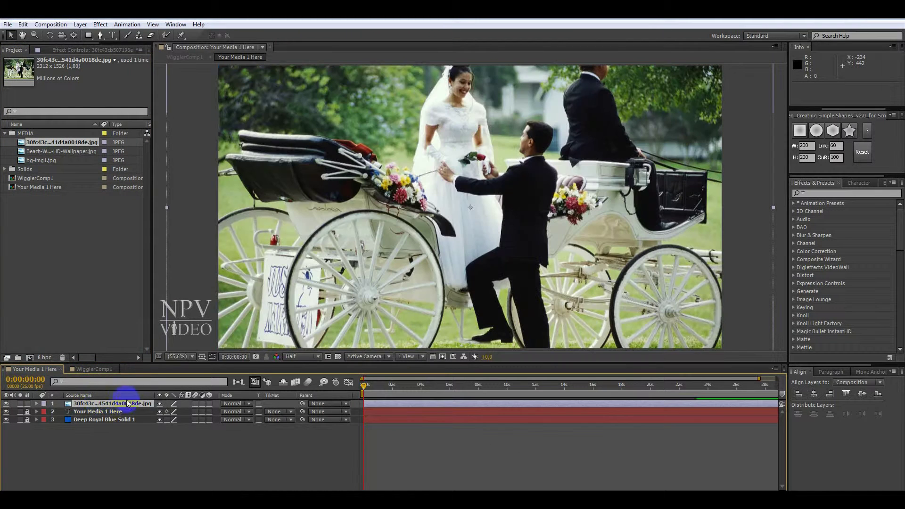
# - Scale the new image layer with Fit to Comp Width
pyautogui.rightClick(95, 403)
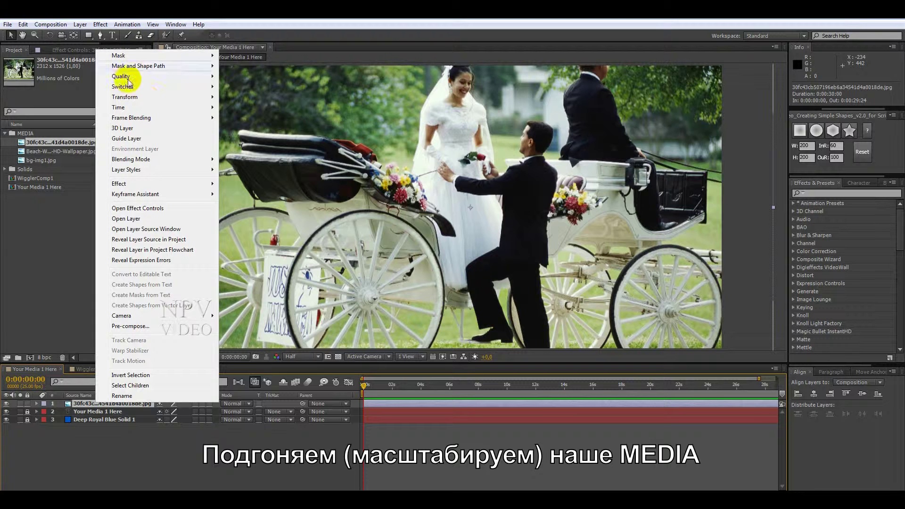
pyautogui.moveTo(196, 97)
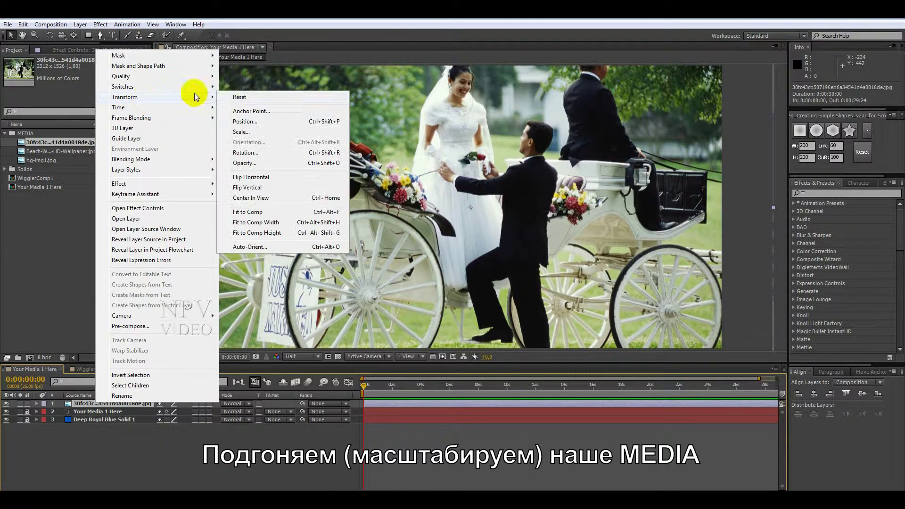
pyautogui.click(268, 223)
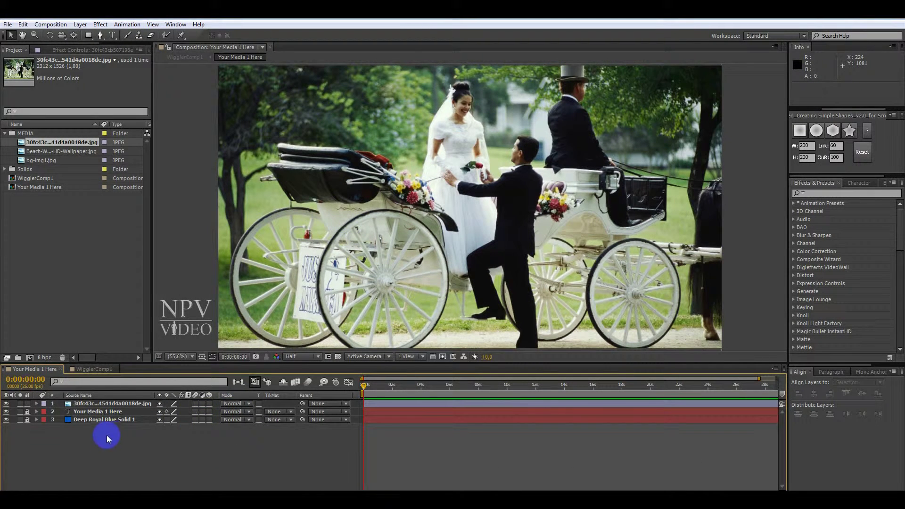
# - Switch to the WigglerComp1 composition and show the effect controls of its Controls layer
pyautogui.click(85, 370)
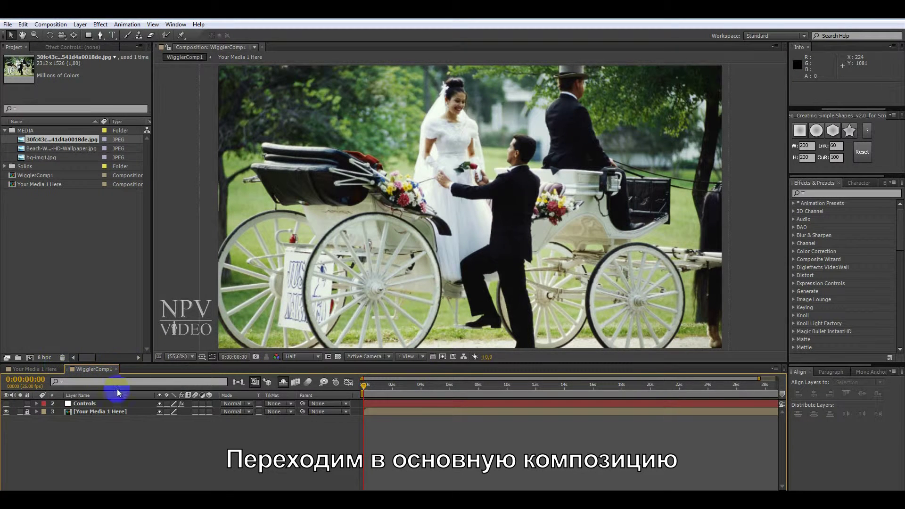
pyautogui.click(81, 404)
pyautogui.click(60, 48)
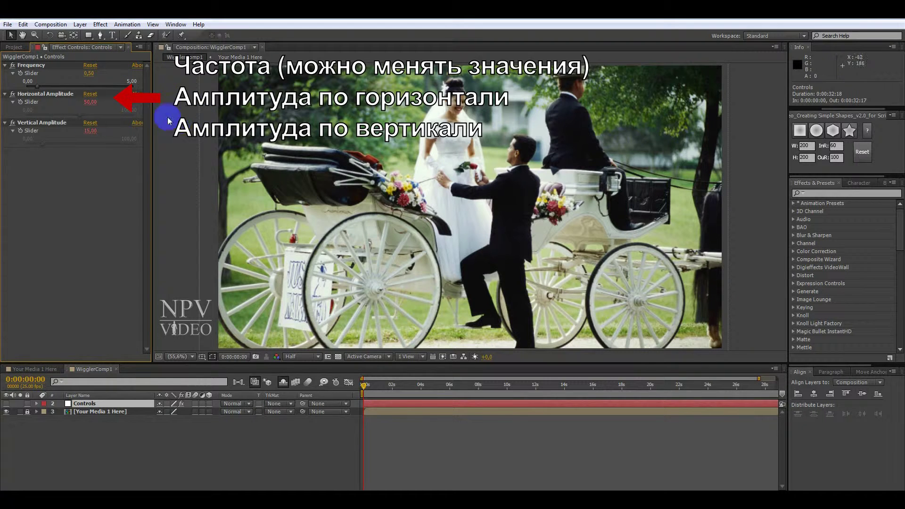
# - Scrub the timeline to 0:00:09:02 and set the composition view magnification to 50%
pyautogui.moveTo(364, 389); pyautogui.dragTo(493, 412)
pyautogui.click(191, 357)
pyautogui.click(186, 272)
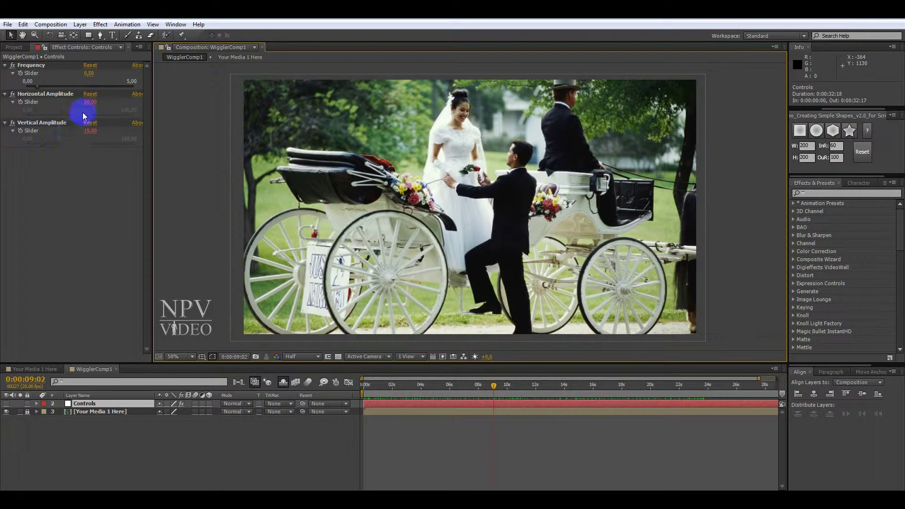
# - Set Vertical Amplitude to 0 and scrub to 0:00:06:00 to check the horizontal-only motion
pyautogui.click(90, 131)
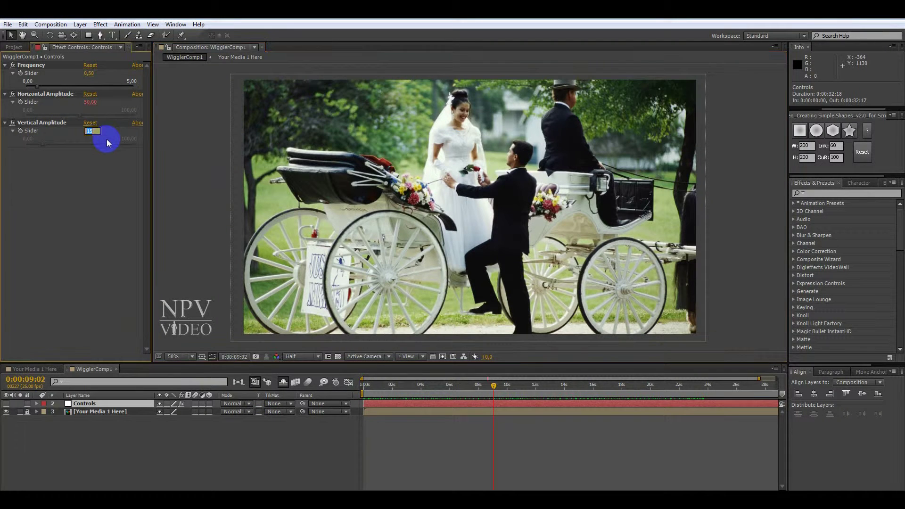
pyautogui.write('0')
pyautogui.press('Return')
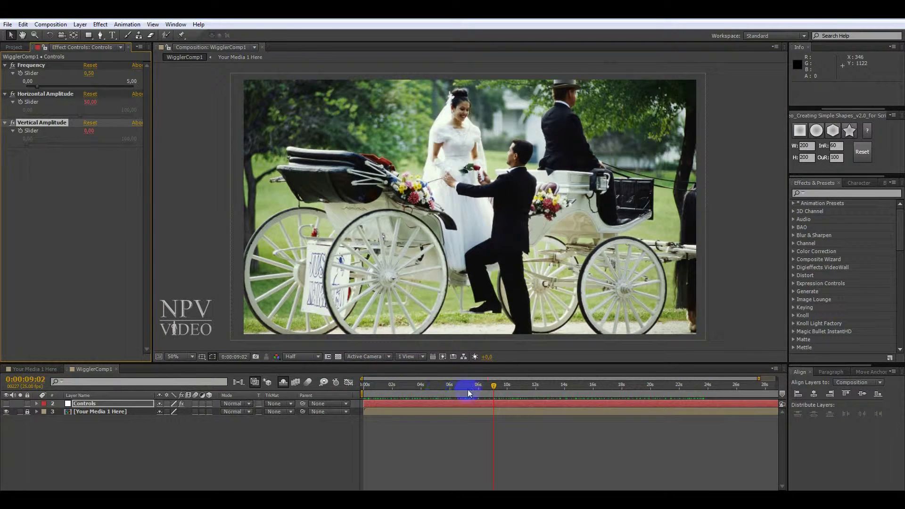
pyautogui.moveTo(494, 386); pyautogui.dragTo(448, 385)
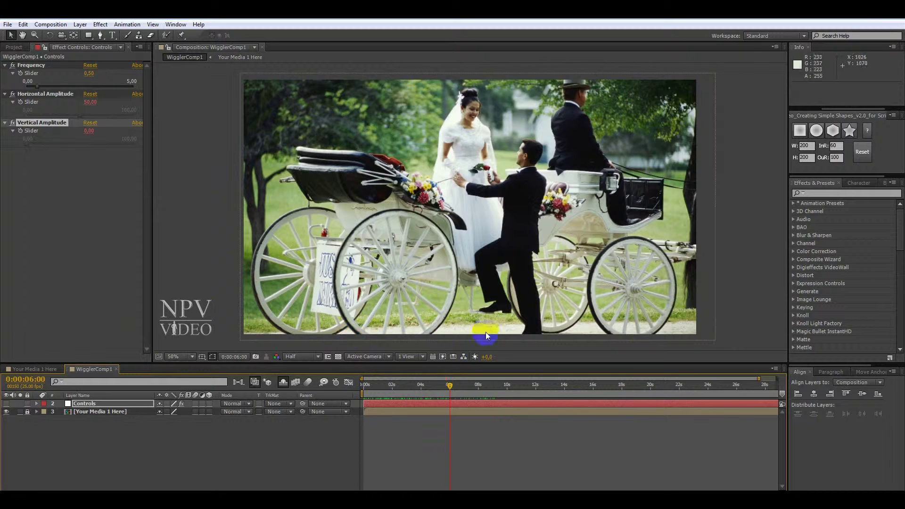
# - Set Horizontal Amplitude to 0 and Vertical Amplitude to 25, scrubbing to 0:00:15:09 to check the vertical-only motion
pyautogui.click(90, 102)
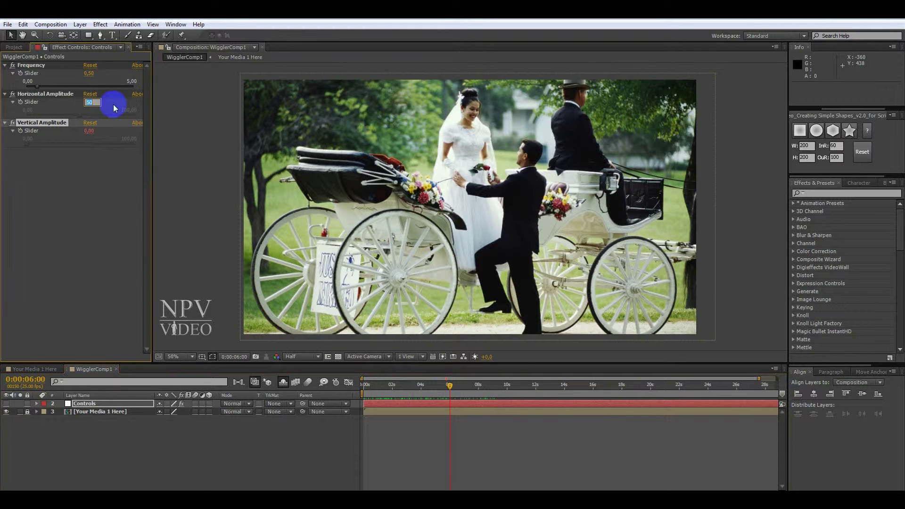
pyautogui.write('0')
pyautogui.click(61, 115)
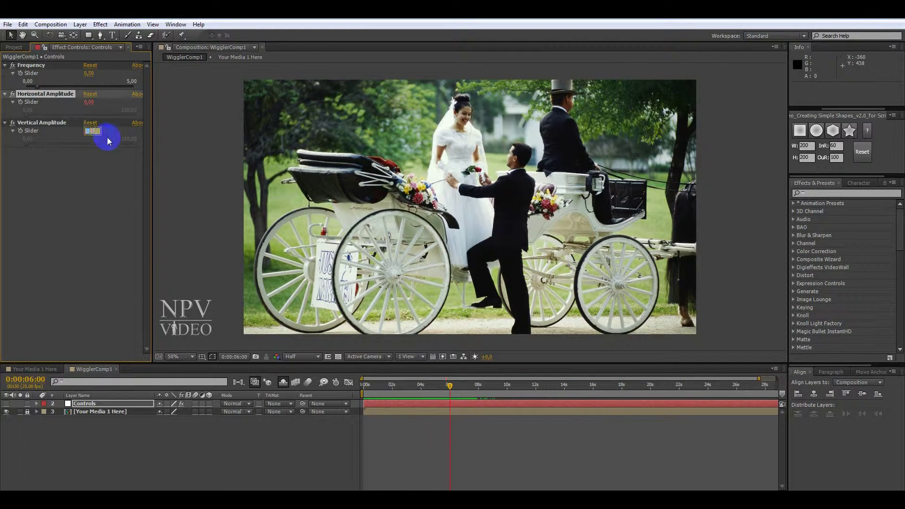
pyautogui.write('25')
pyautogui.press('Return')
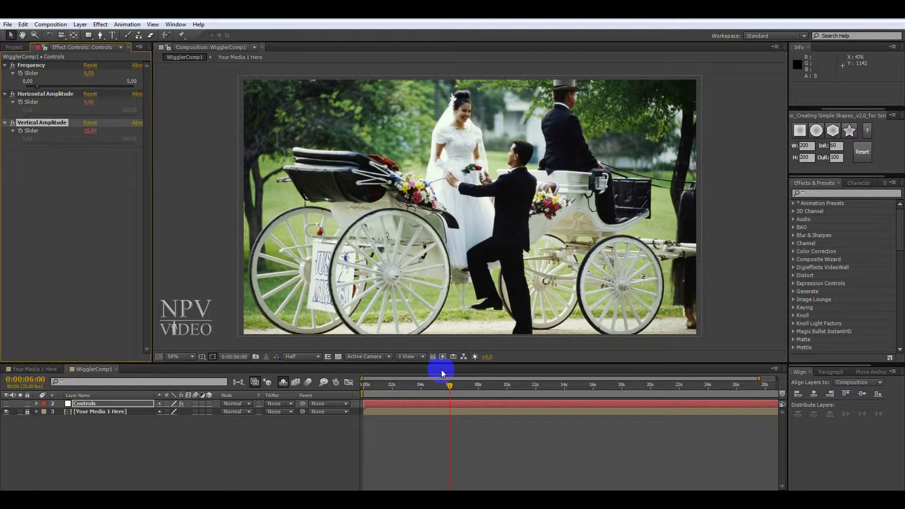
pyautogui.moveTo(450, 387); pyautogui.dragTo(584, 386)
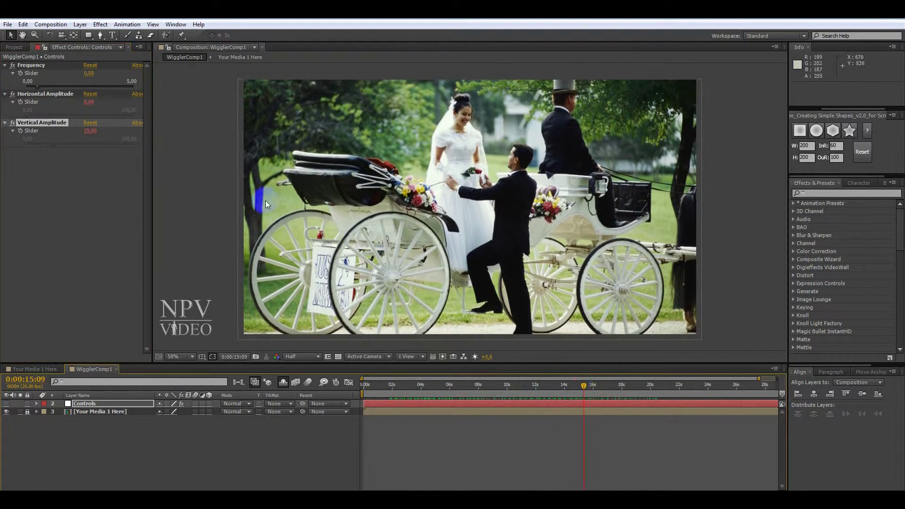
# - Raise Vertical Amplitude to 75 and scrub back to 0:00:01:14 to check the stronger motion
pyautogui.moveTo(89, 131); pyautogui.dragTo(211, 188)
pyautogui.moveTo(588, 387); pyautogui.dragTo(386, 385)
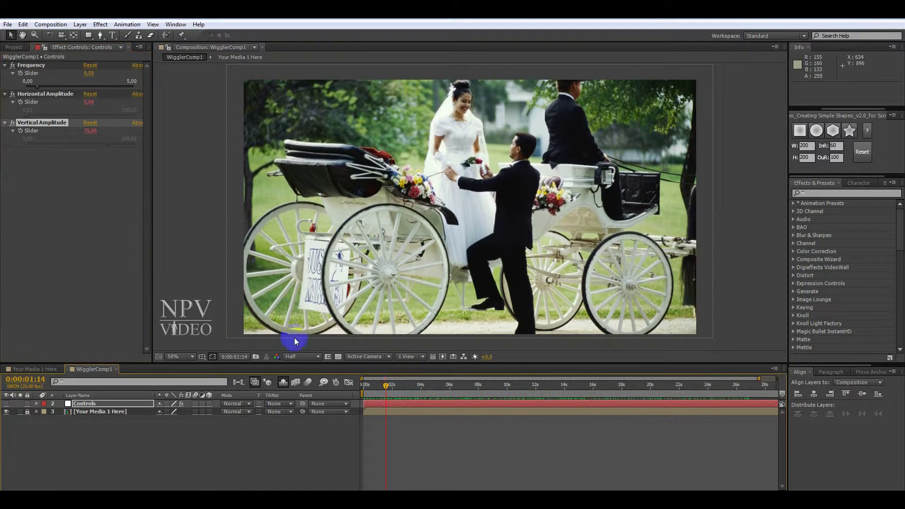
# - Set Vertical Amplitude to 15 and Horizontal Amplitude to 50 on the Controls layer
pyautogui.click(90, 131)
pyautogui.write('15')
pyautogui.press('Return')
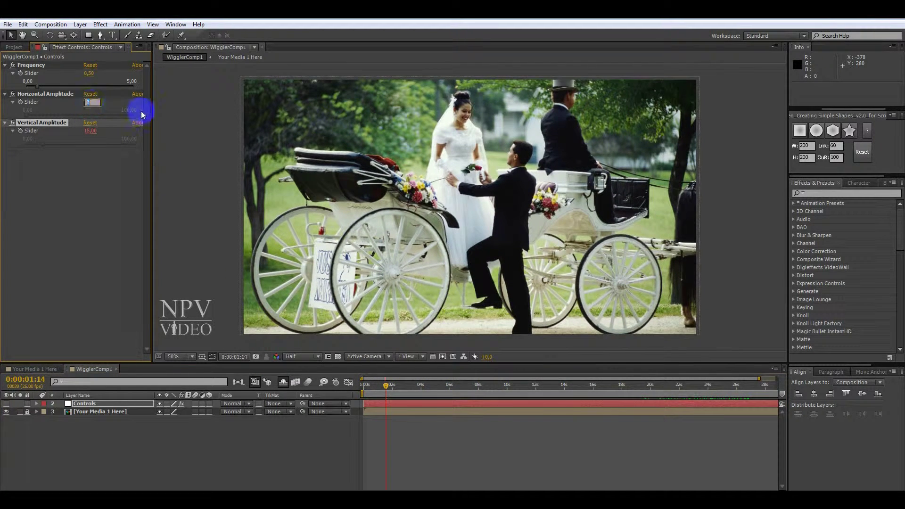
pyautogui.press('Return')
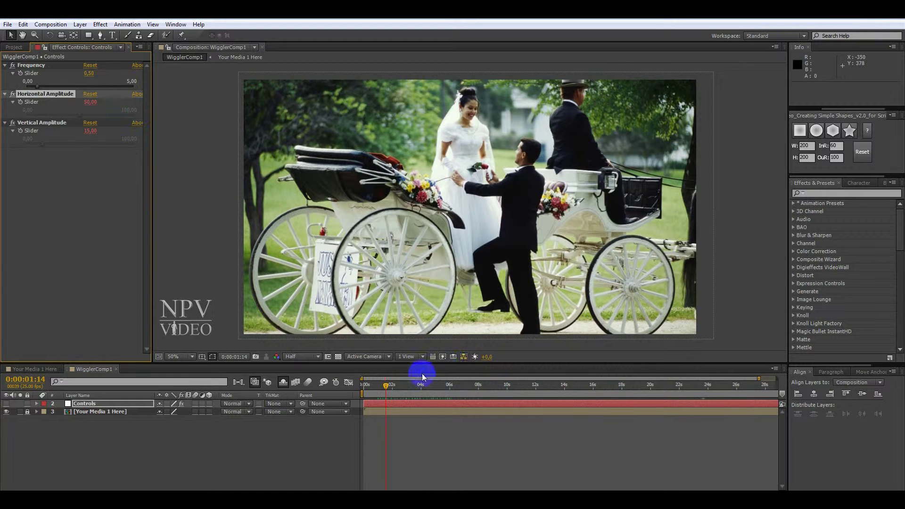
# - Return to the first frame, bring up the Preview controls and play the wiggle motion of WigglerComp1 twice
pyautogui.moveTo(391, 383); pyautogui.dragTo(354, 390)
pyautogui.moveTo(839, 109); pyautogui.dragTo(796, 111)
pyautogui.click(798, 115)
pyautogui.click(820, 128)
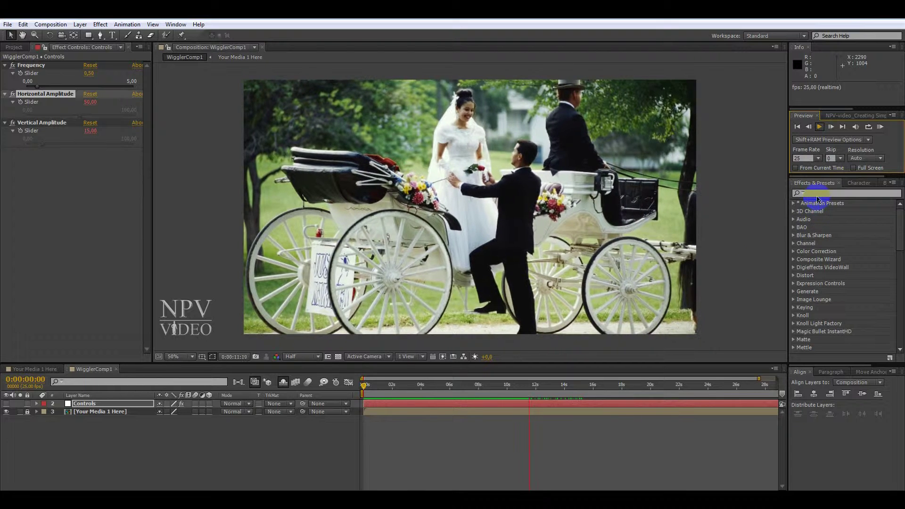
pyautogui.click(820, 128)
pyautogui.click(797, 127)
pyautogui.click(819, 126)
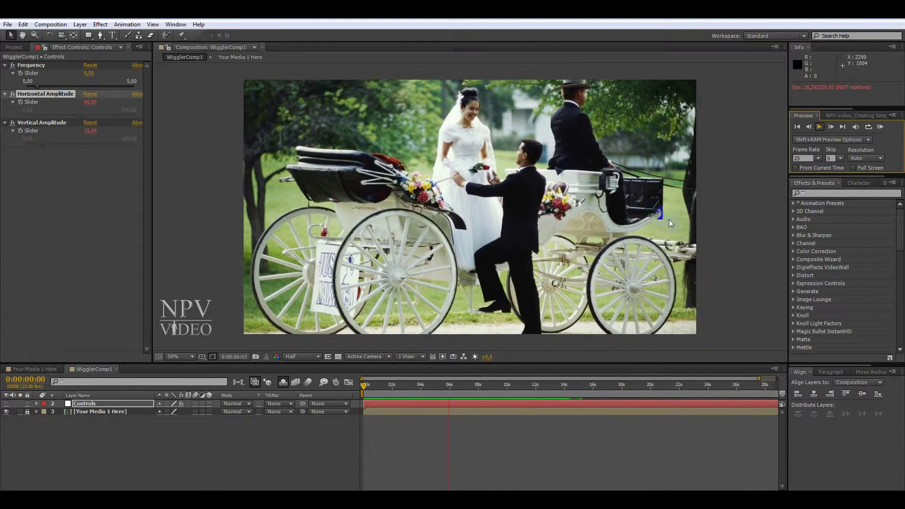
pyautogui.click(809, 128)
# - Go back to the start of the timeline and set the Frequency slider to 2
pyautogui.moveTo(496, 388); pyautogui.dragTo(322, 346)
pyautogui.click(89, 74)
pyautogui.write('2')
pyautogui.press('Return')
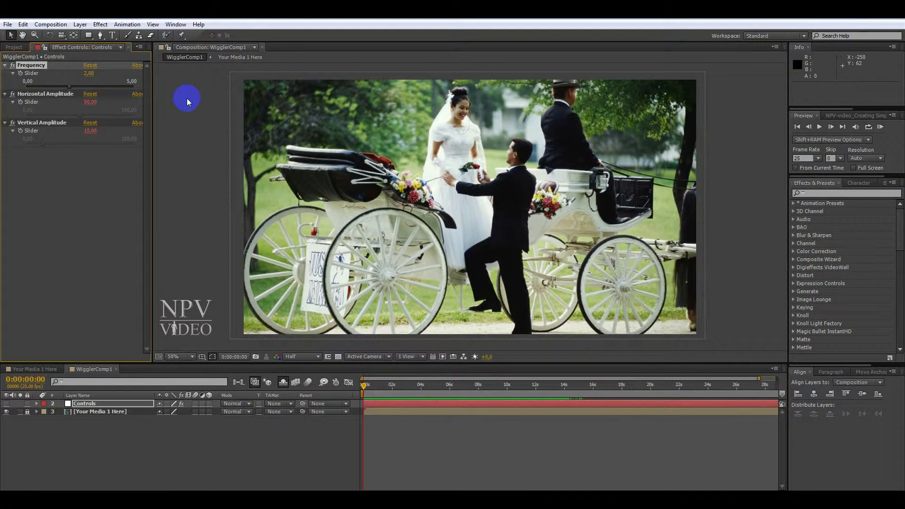
# - Play the faster wiggle twice from the first frame, stop it and return to the start
pyautogui.click(820, 128)
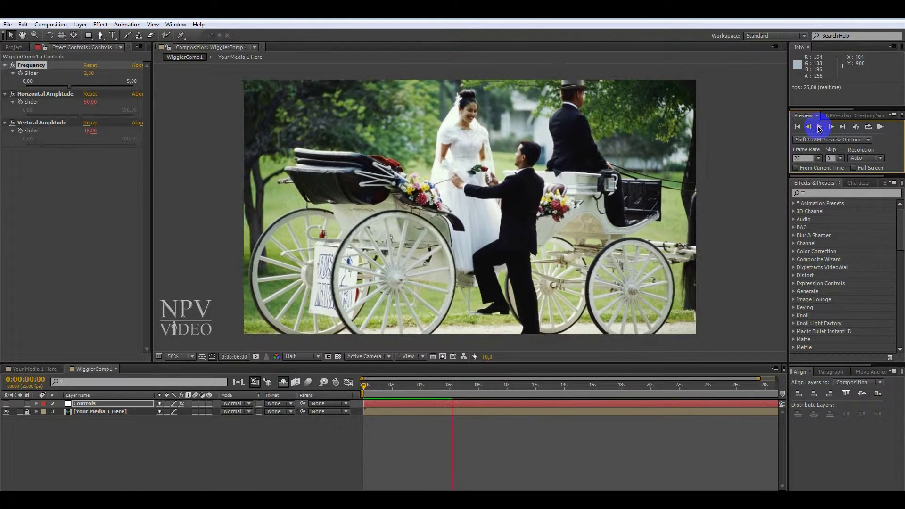
pyautogui.click(820, 128)
pyautogui.click(797, 127)
pyautogui.click(819, 127)
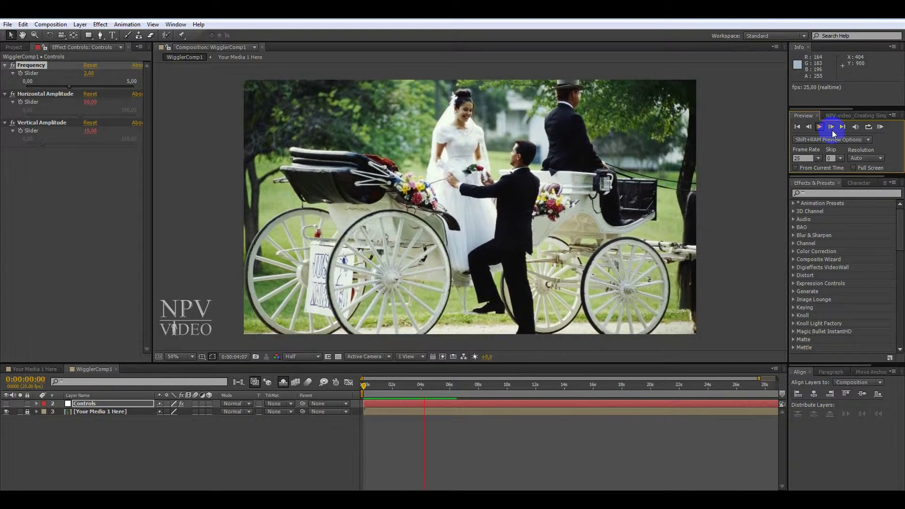
pyautogui.click(821, 127)
pyautogui.click(797, 128)
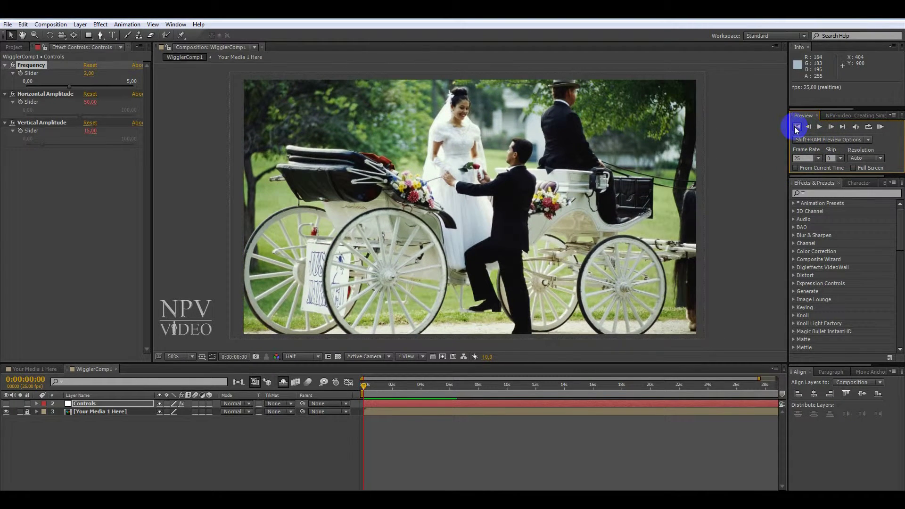
# - Raise the Frequency slider to 4,83 and preview the resulting motion briefly
pyautogui.moveTo(96, 76); pyautogui.dragTo(231, 80)
pyautogui.click(819, 128)
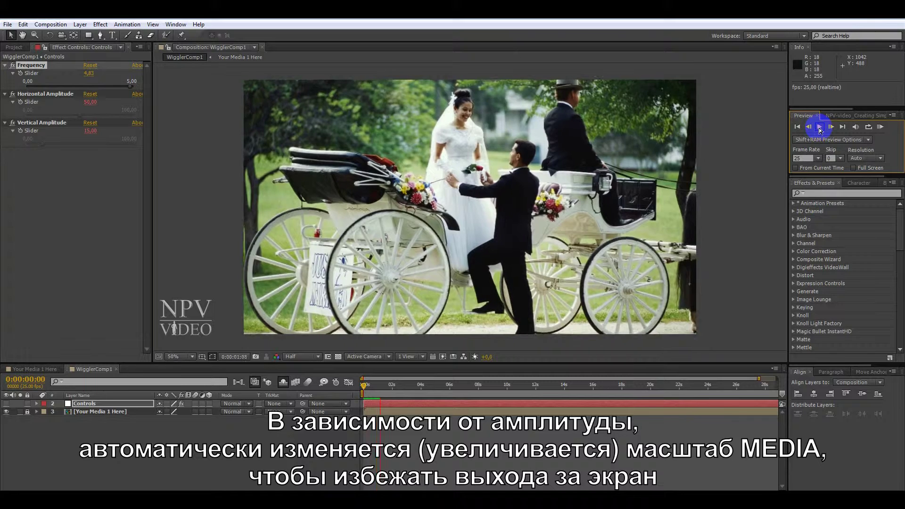
pyautogui.click(381, 122)
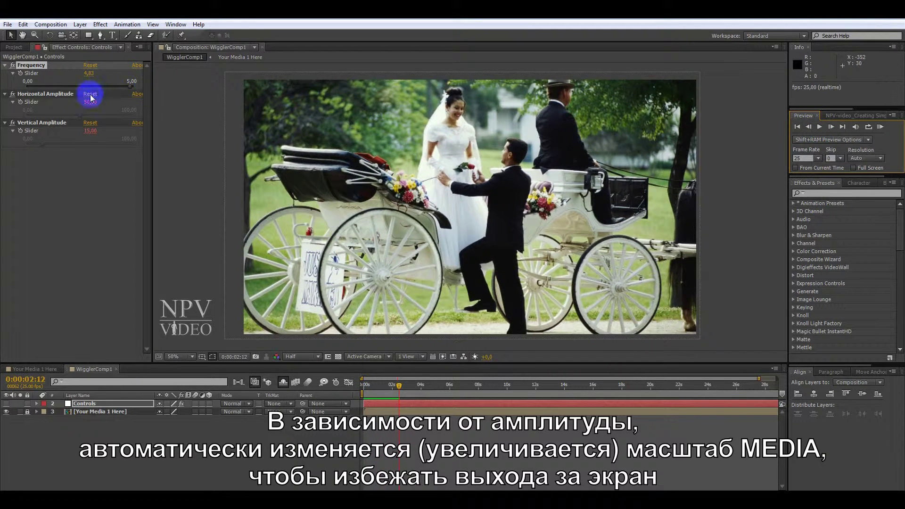
# - Raise Horizontal Amplitude to 81, preview the motion from the first frame and return to the start
pyautogui.moveTo(86, 102); pyautogui.dragTo(101, 101)
pyautogui.click(811, 126)
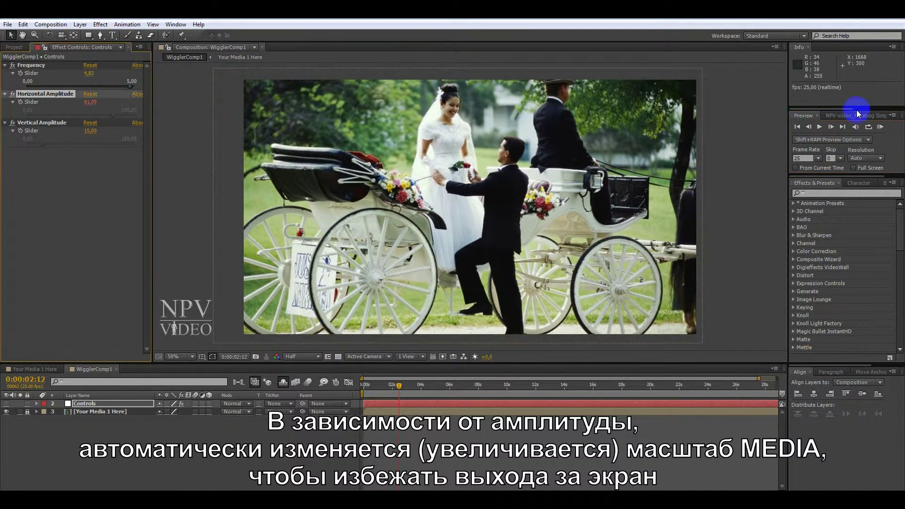
pyautogui.click(797, 128)
pyautogui.click(820, 128)
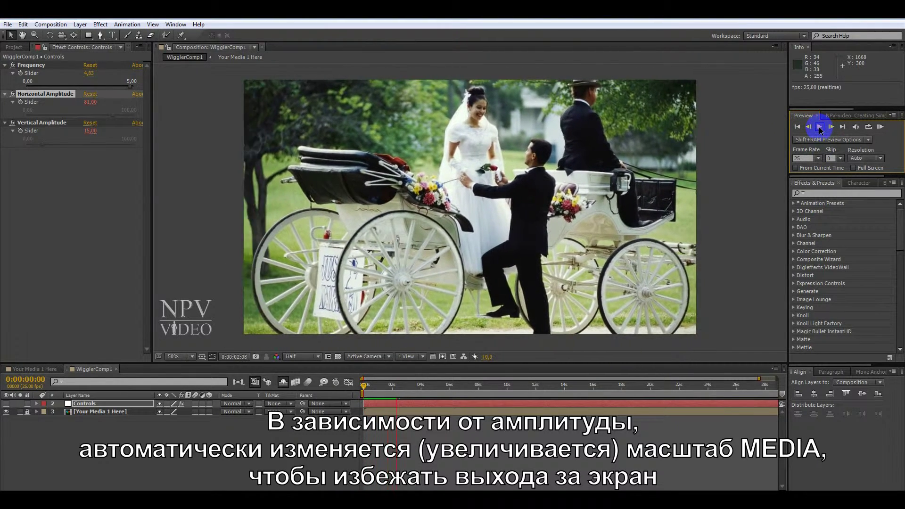
pyautogui.click(820, 129)
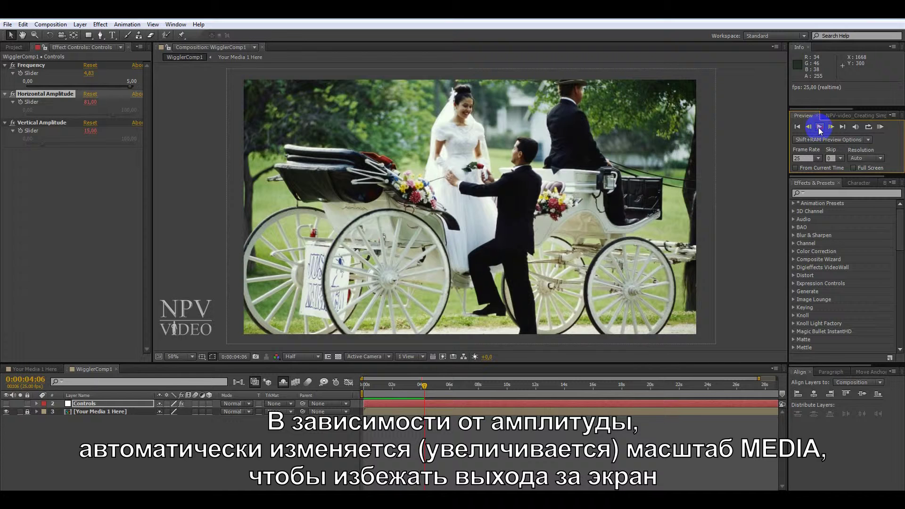
pyautogui.click(798, 127)
# - Set Horizontal Amplitude to 50 on the Controls layer
pyautogui.click(204, 119)
pyautogui.moveTo(93, 107)
pyautogui.mouseDown()
pyautogui.moveTo(56, 107)
pyautogui.moveTo(90, 108)
pyautogui.mouseUp()
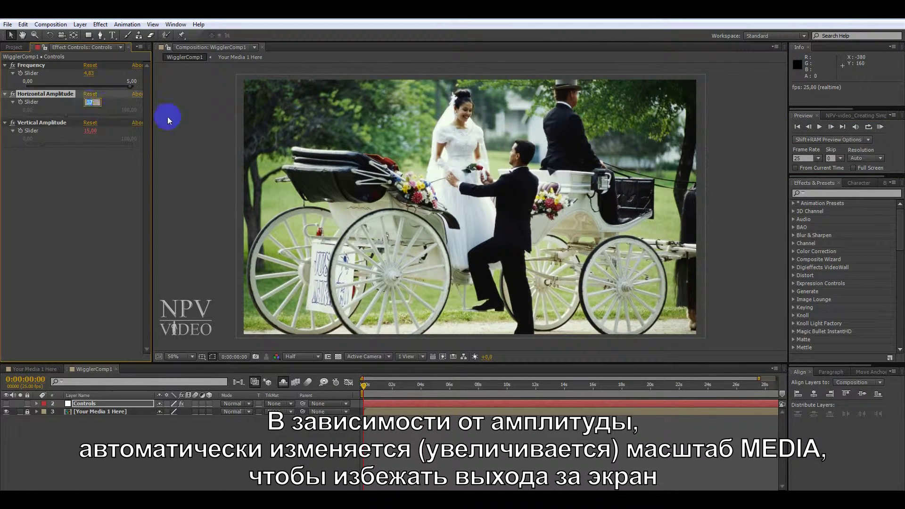
pyautogui.write('50')
pyautogui.press('Return')
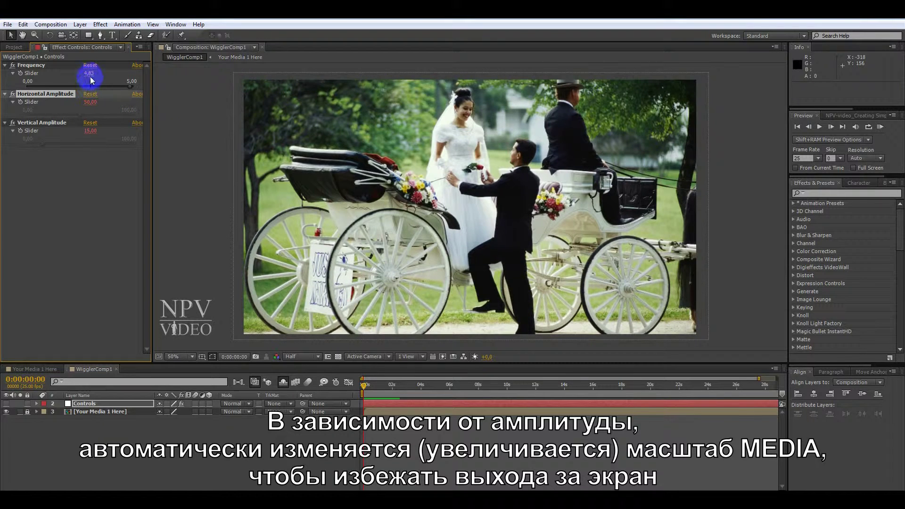
# - Set the Frequency slider to 0,5 and play the preview of the composition
pyautogui.write('0,5')
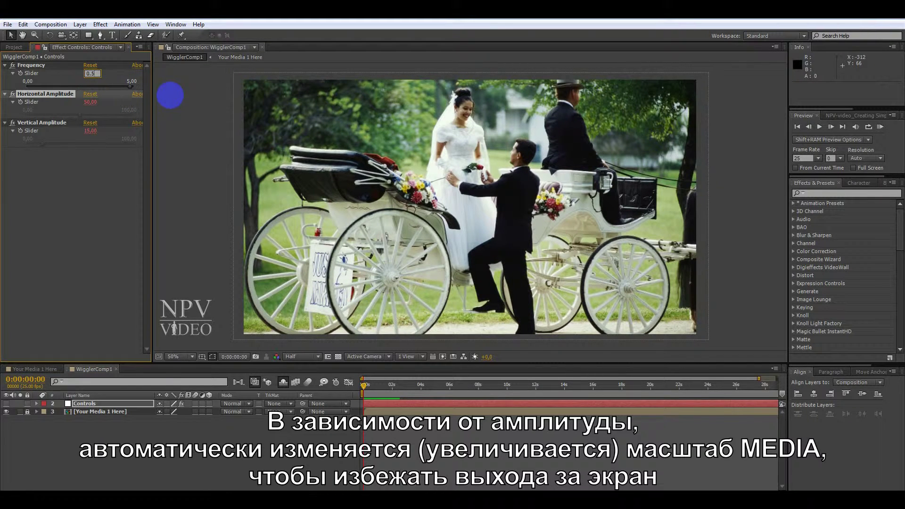
pyautogui.press('Return')
pyautogui.click(820, 127)
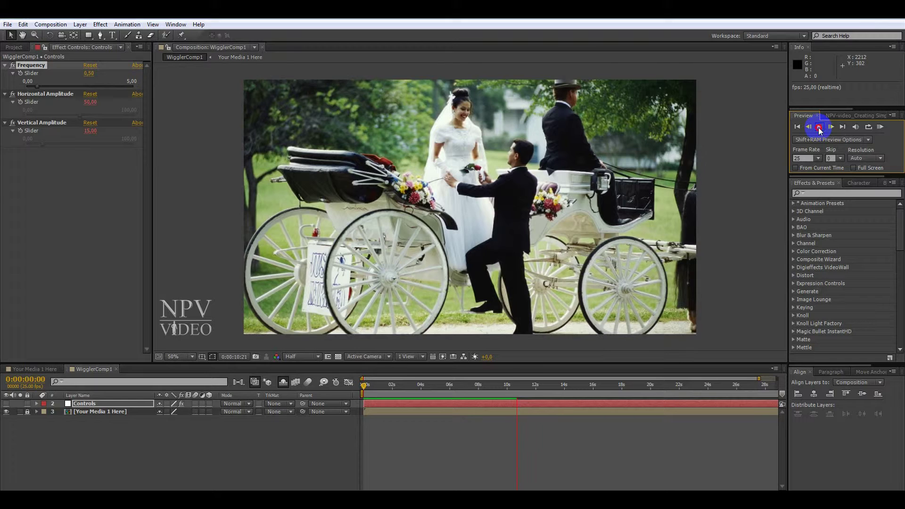
# - Stop the preview and return WigglerComp1 to its first frame
pyautogui.click(821, 127)
pyautogui.click(797, 127)
pyautogui.click(111, 132)
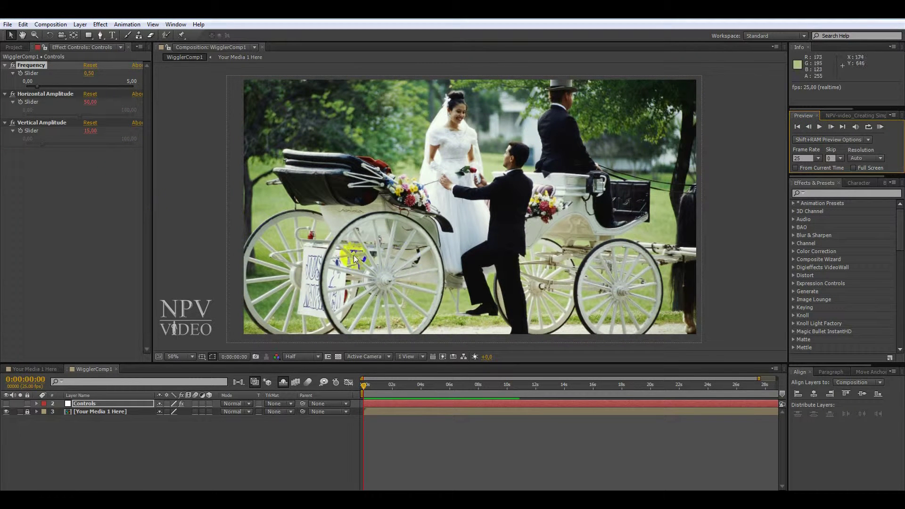
# - Add the Beach wallpaper JPEG from the MEDIA folder as the uppermost layer of the Your Media 1 Here composition
pyautogui.click(41, 369)
pyautogui.click(10, 49)
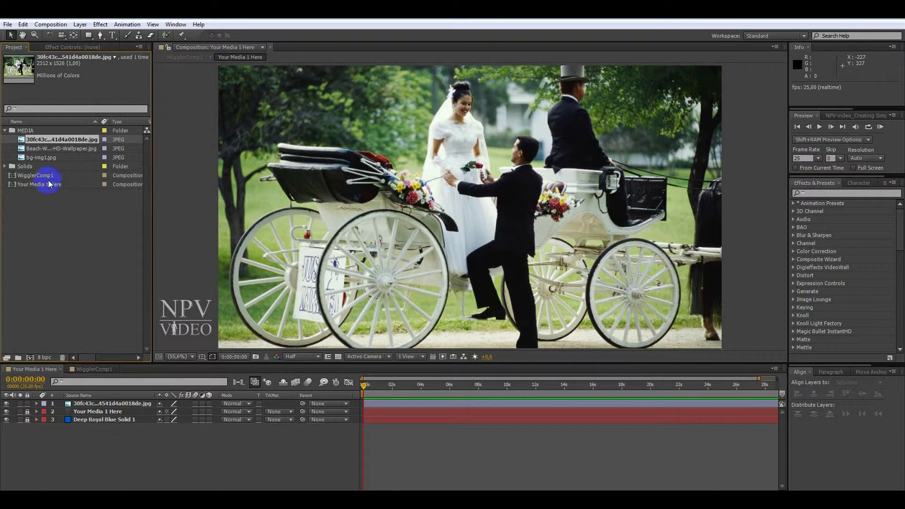
pyautogui.click(34, 149)
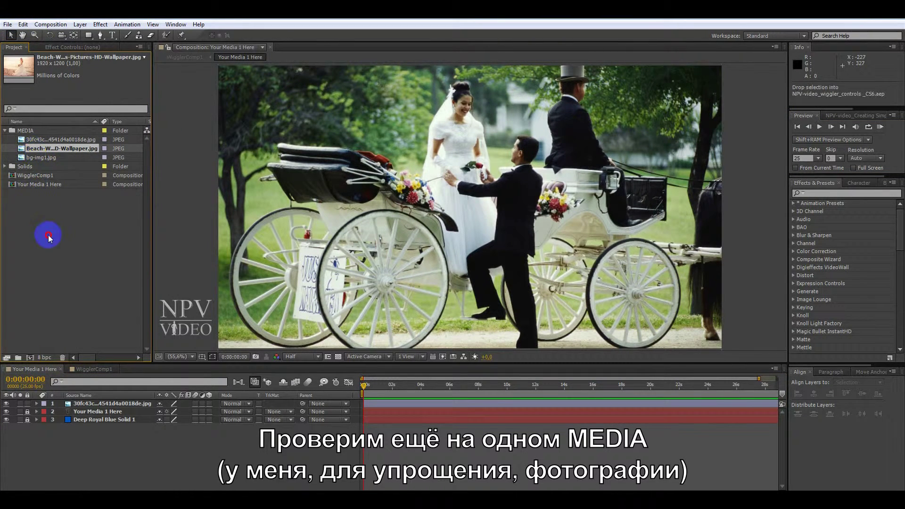
pyautogui.moveTo(71, 380); pyautogui.dragTo(71, 400)
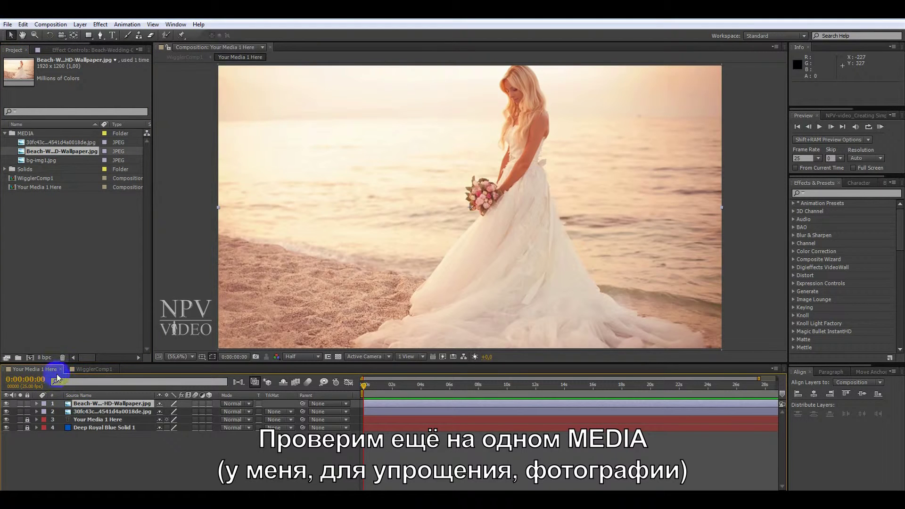
# - Preview the wiggle on the newly inserted beach photo in WigglerComp1, starting from the first frame
pyautogui.click(94, 369)
pyautogui.click(797, 127)
pyautogui.click(820, 127)
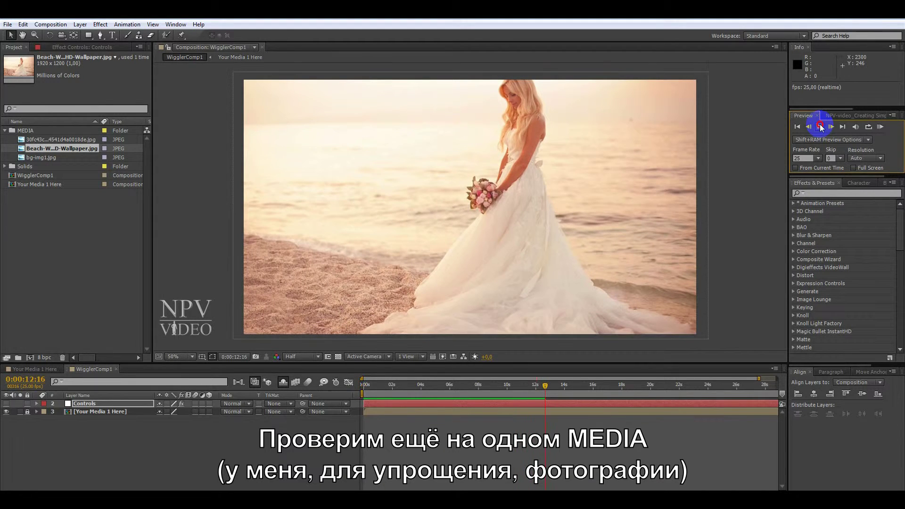
# - Set Horizontal Amplitude to 83 on the Controls layer and preview the motion from the first frame
pyautogui.click(75, 47)
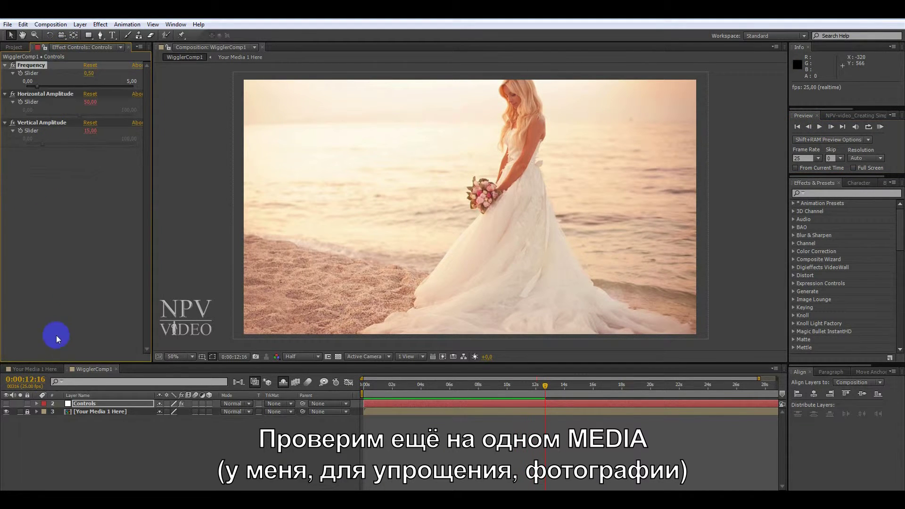
pyautogui.click(83, 404)
pyautogui.moveTo(91, 106); pyautogui.dragTo(106, 104)
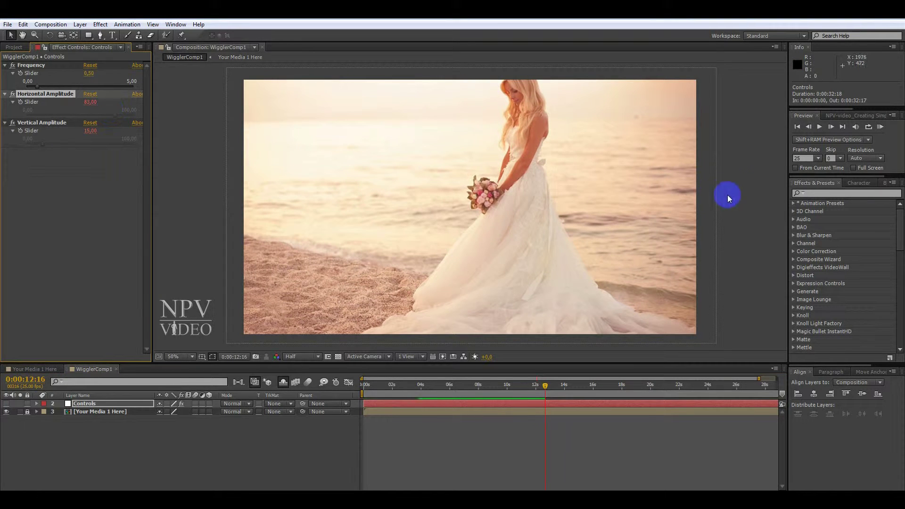
pyautogui.click(798, 128)
pyautogui.click(821, 129)
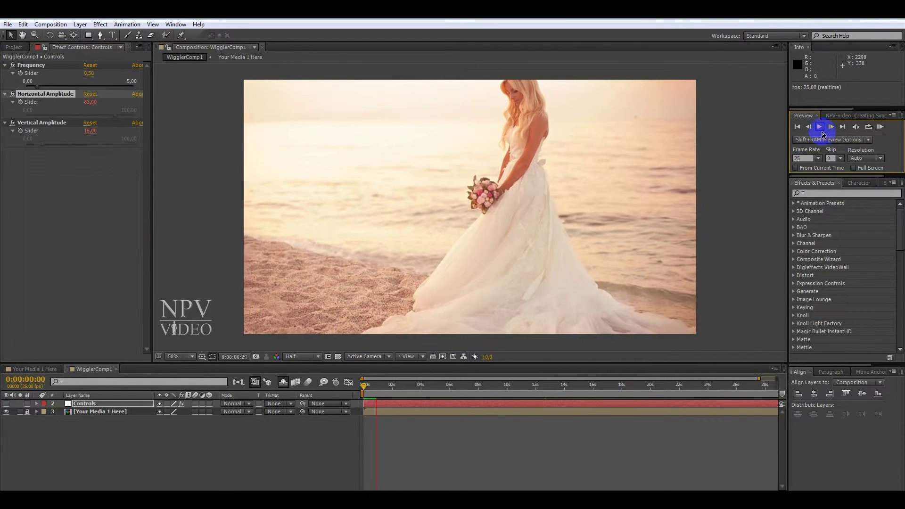